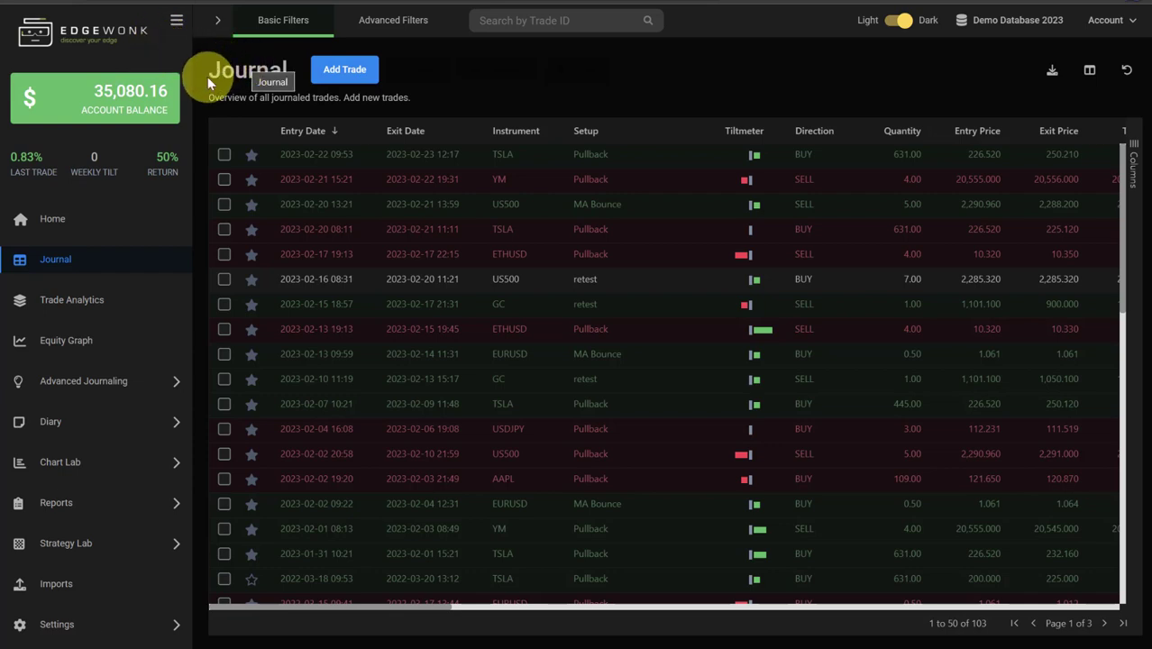
Step: Collapse the navigation sidebar to widen the Journal table, then toggle the theme to light and back
click(176, 25)
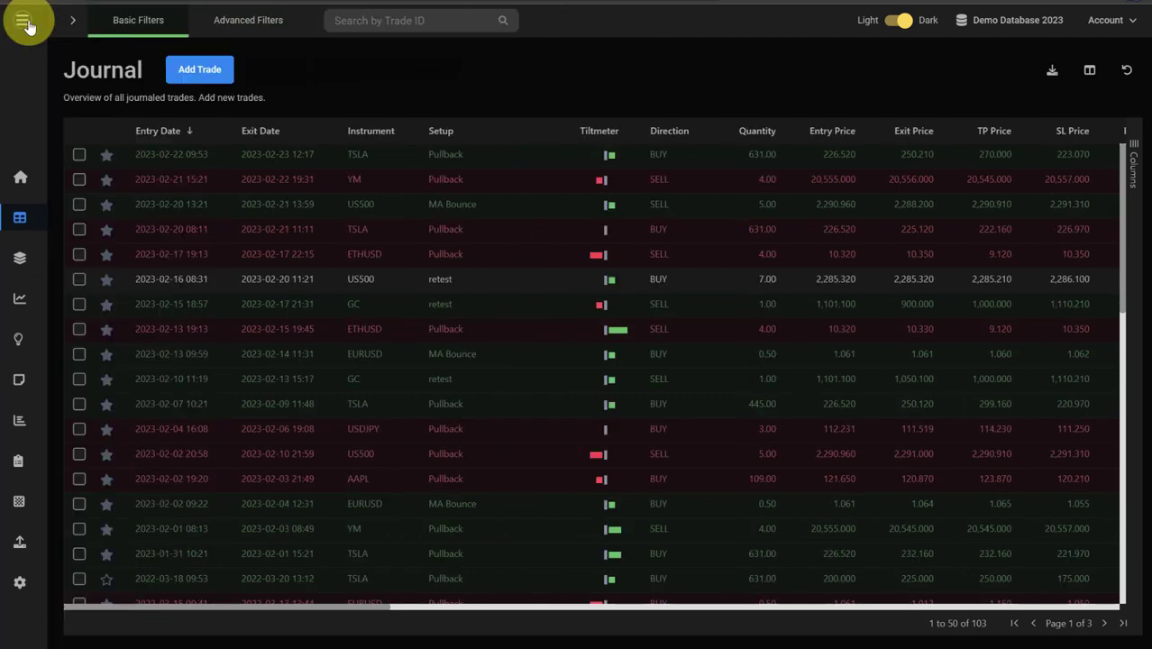
click(27, 24)
click(179, 25)
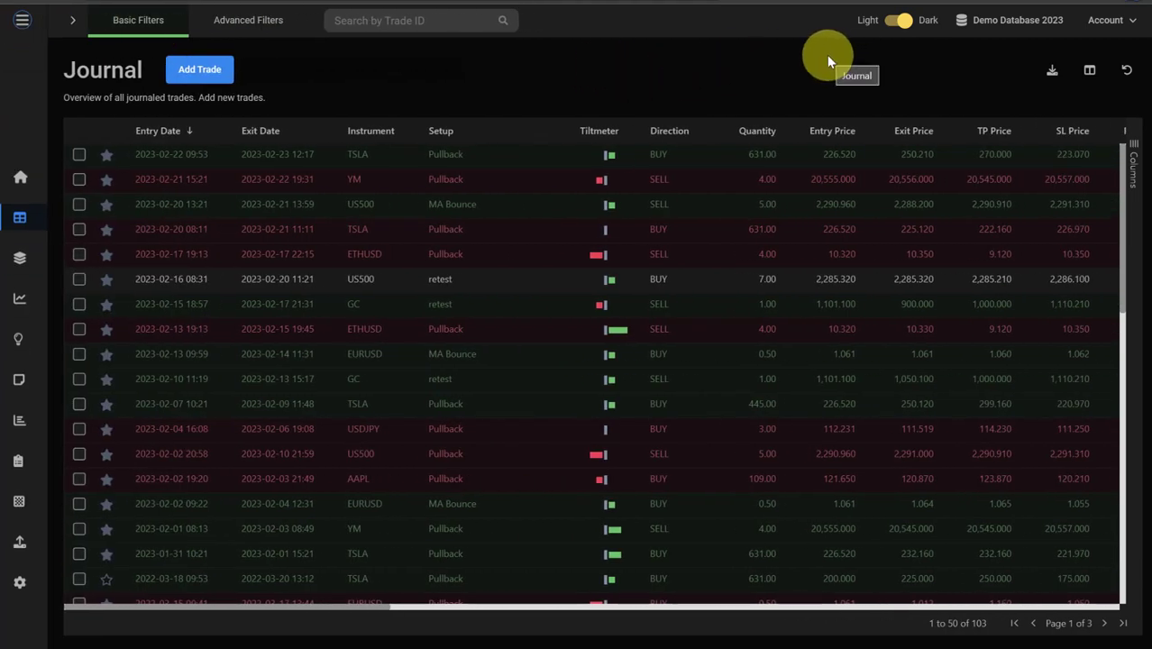
click(900, 25)
click(901, 25)
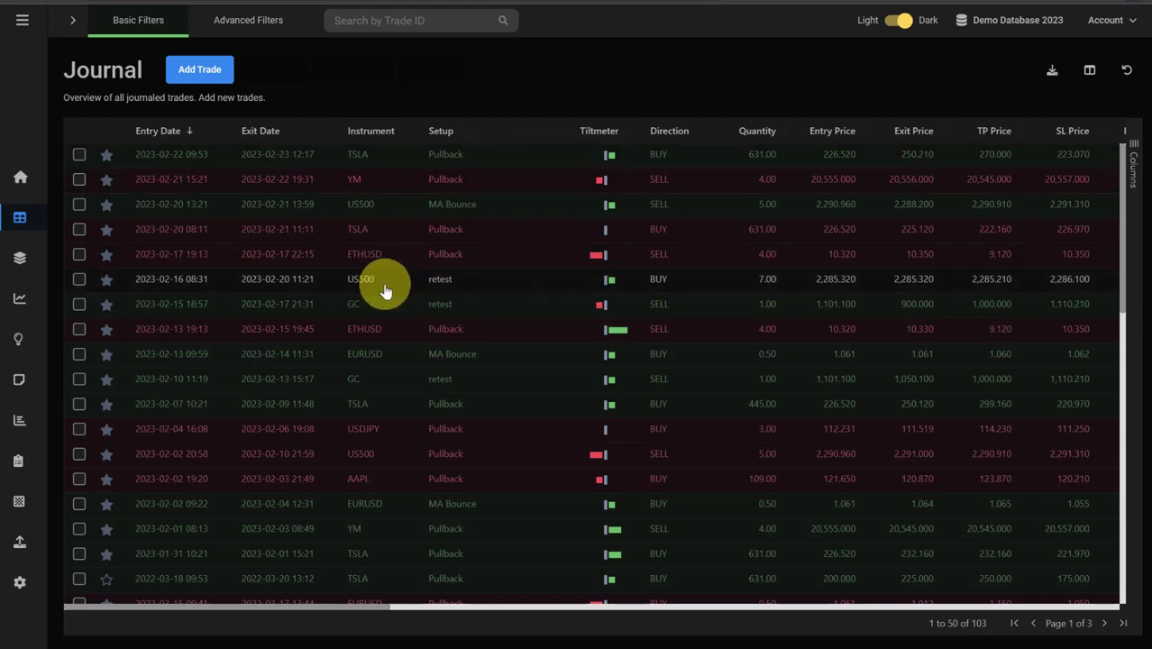
click(902, 27)
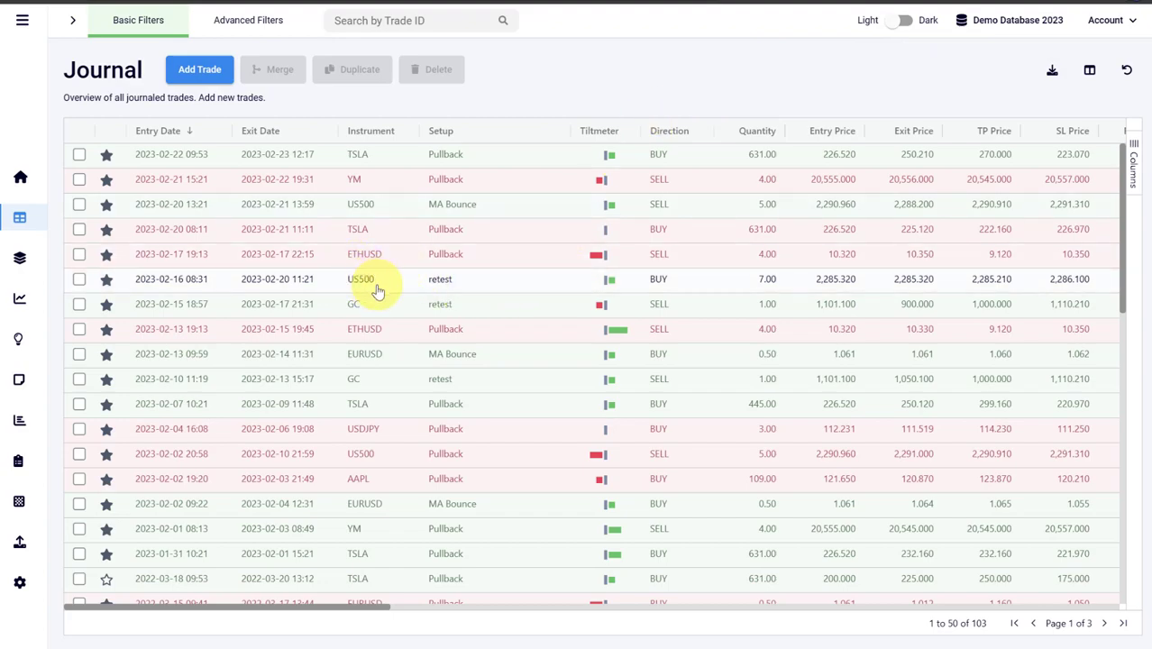
click(902, 20)
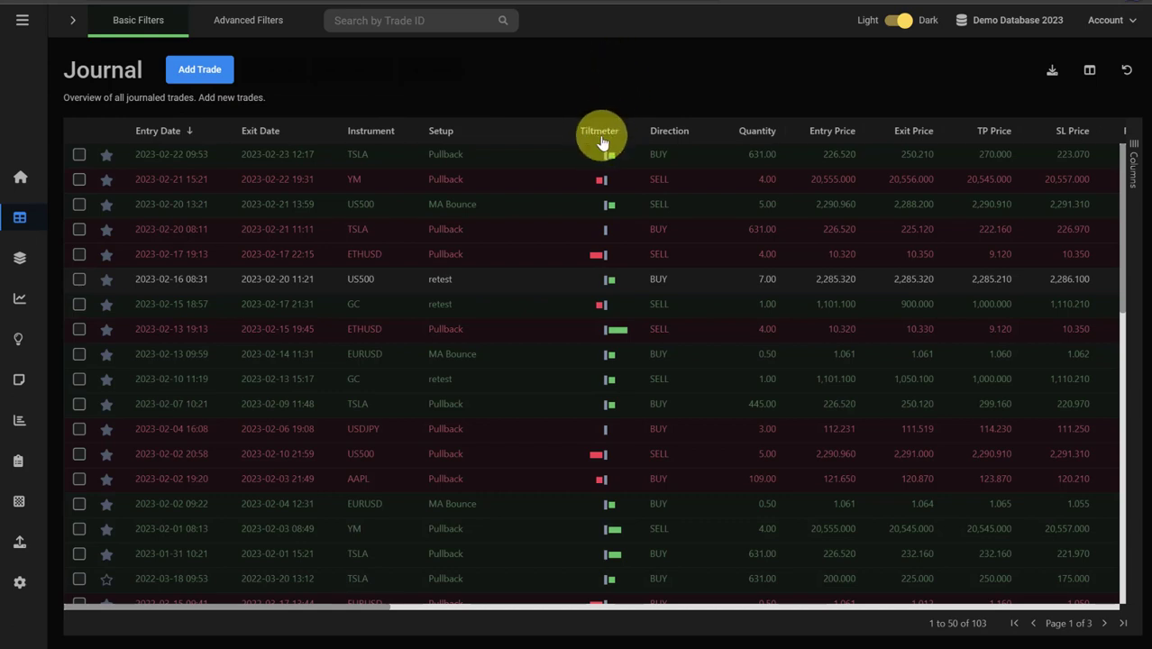
drag(591, 133, 79, 133)
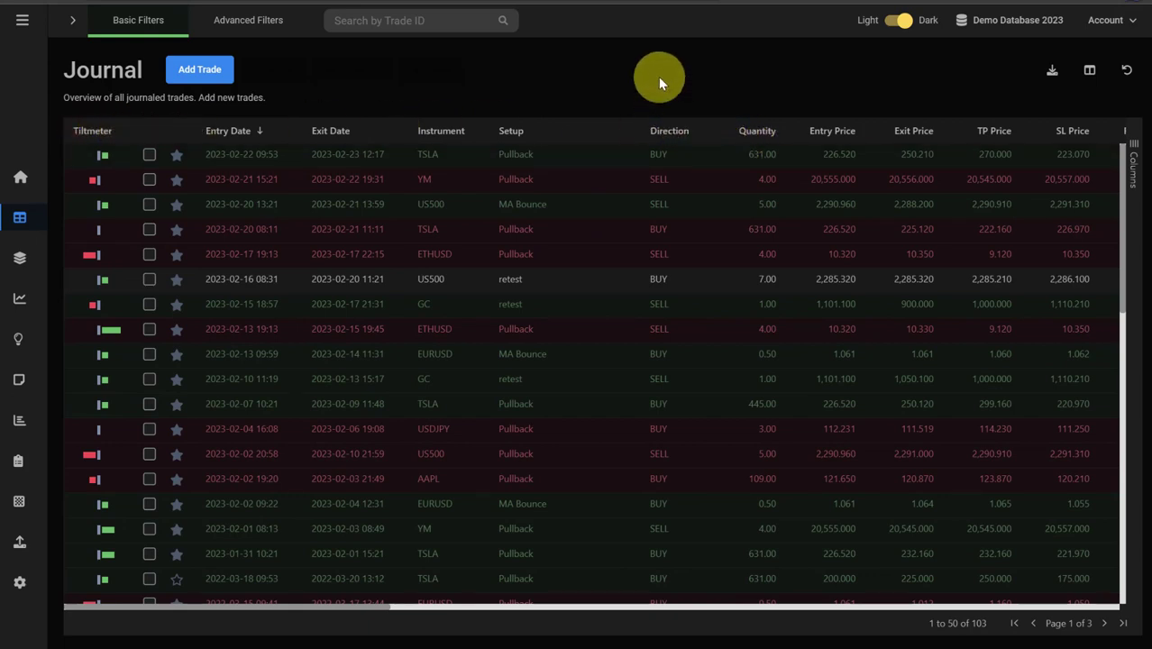
click(1125, 75)
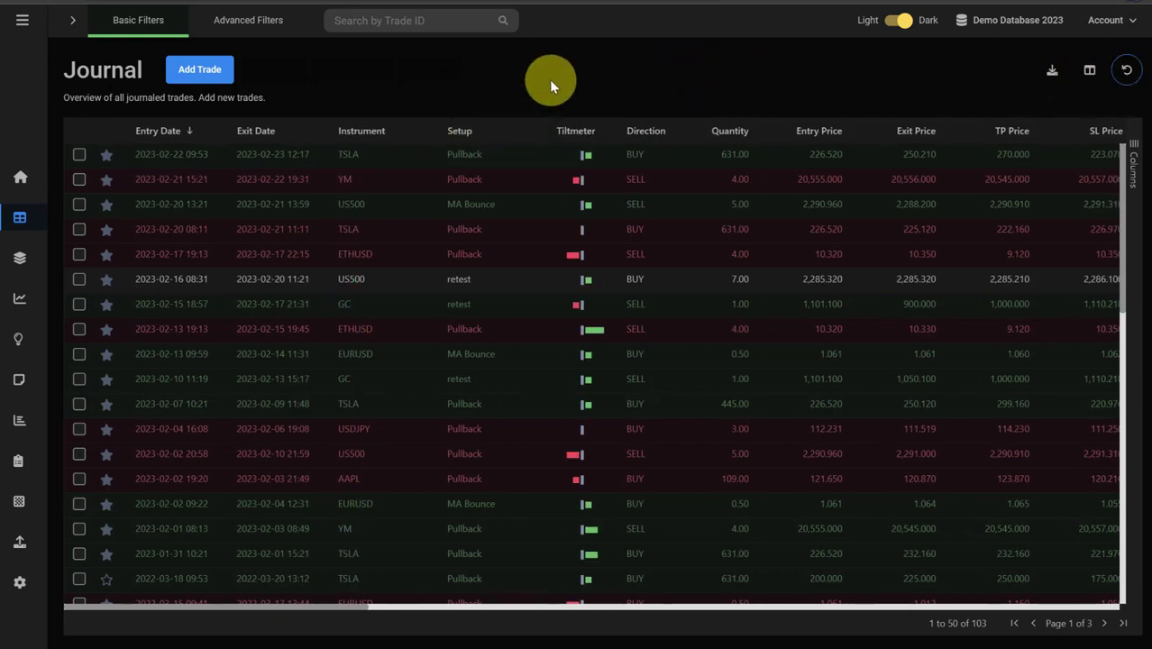
click(1136, 155)
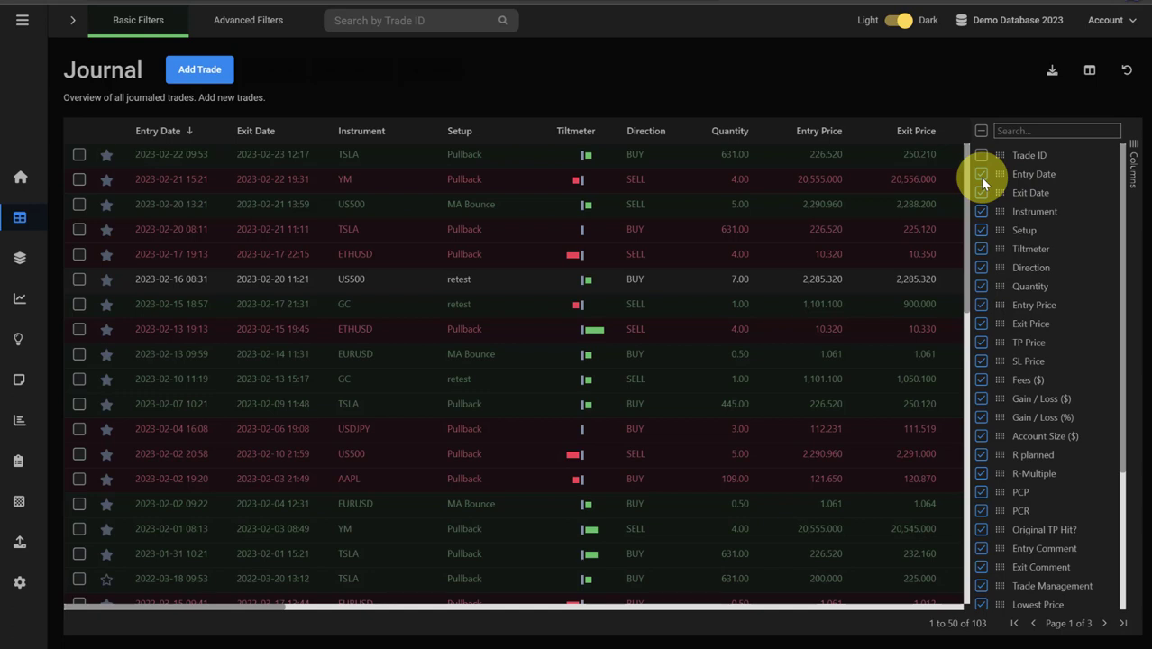
drag(983, 183, 1000, 253)
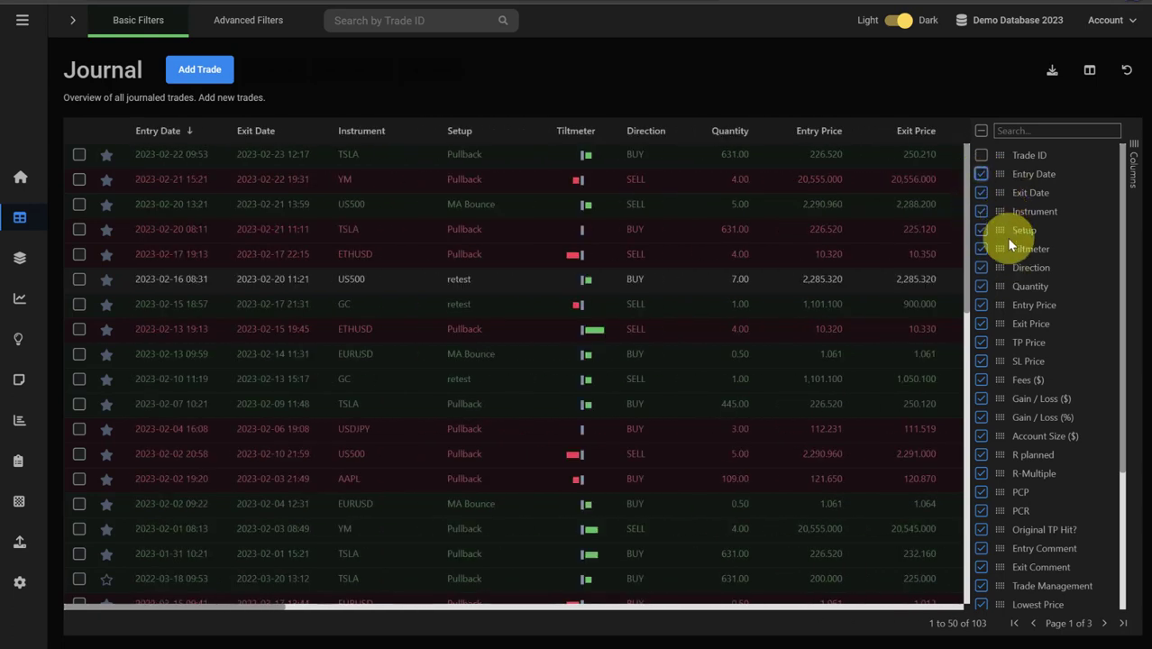
drag(1002, 257, 998, 168)
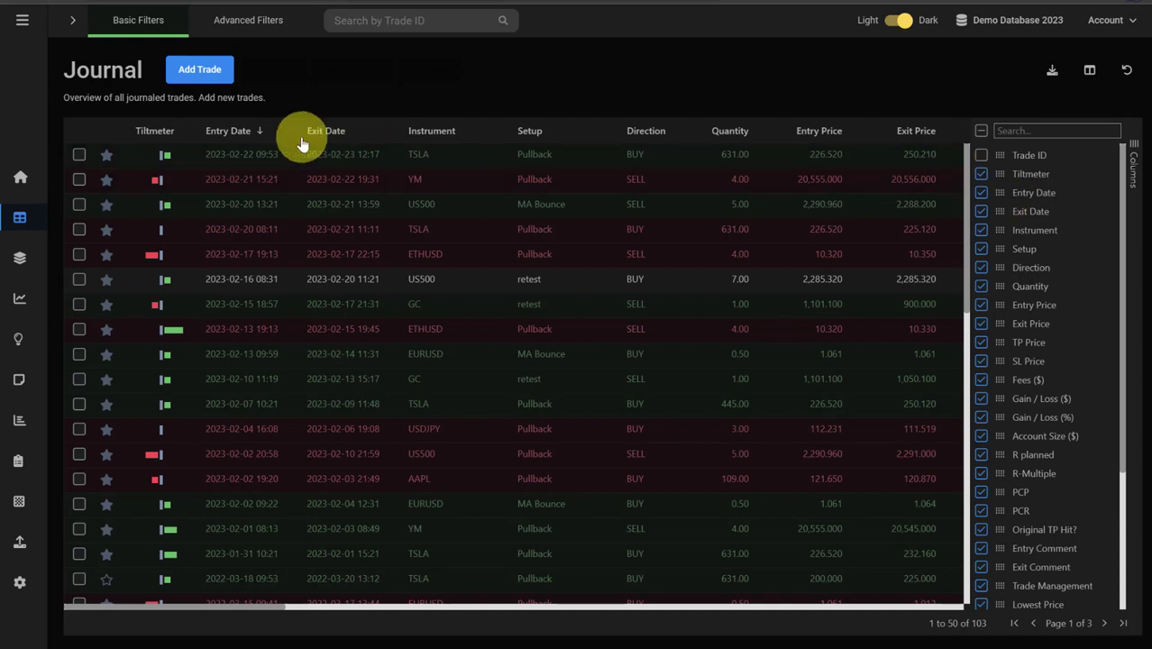
click(1126, 70)
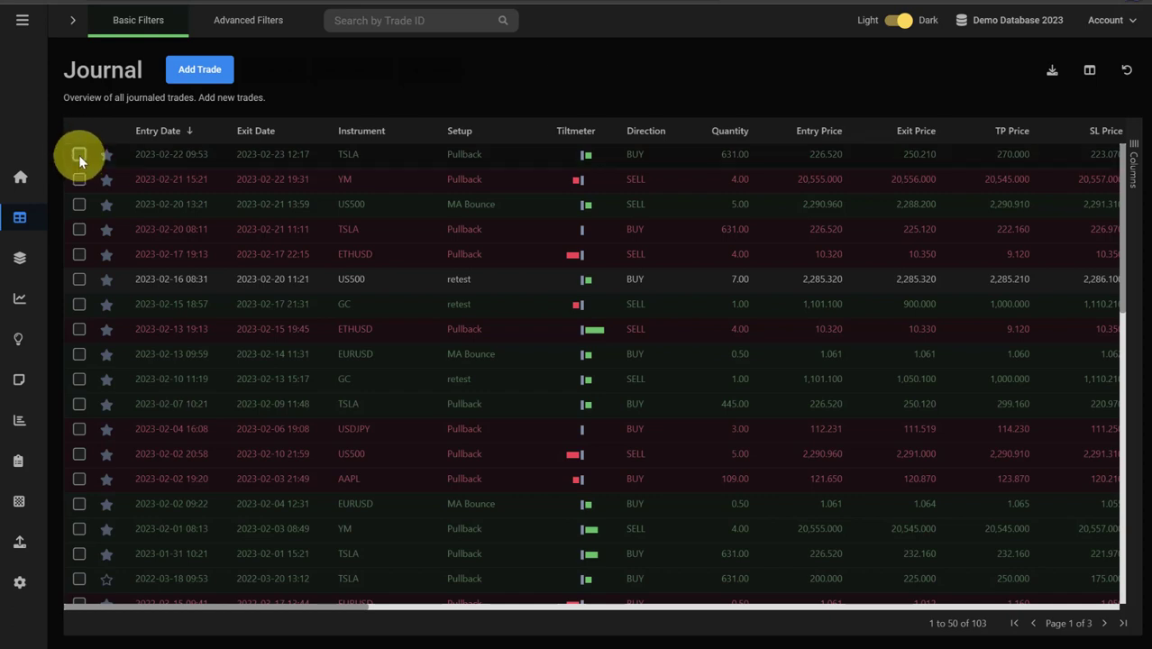
Step: Duplicate the 2023-02-22 TSLA trade
click(78, 155)
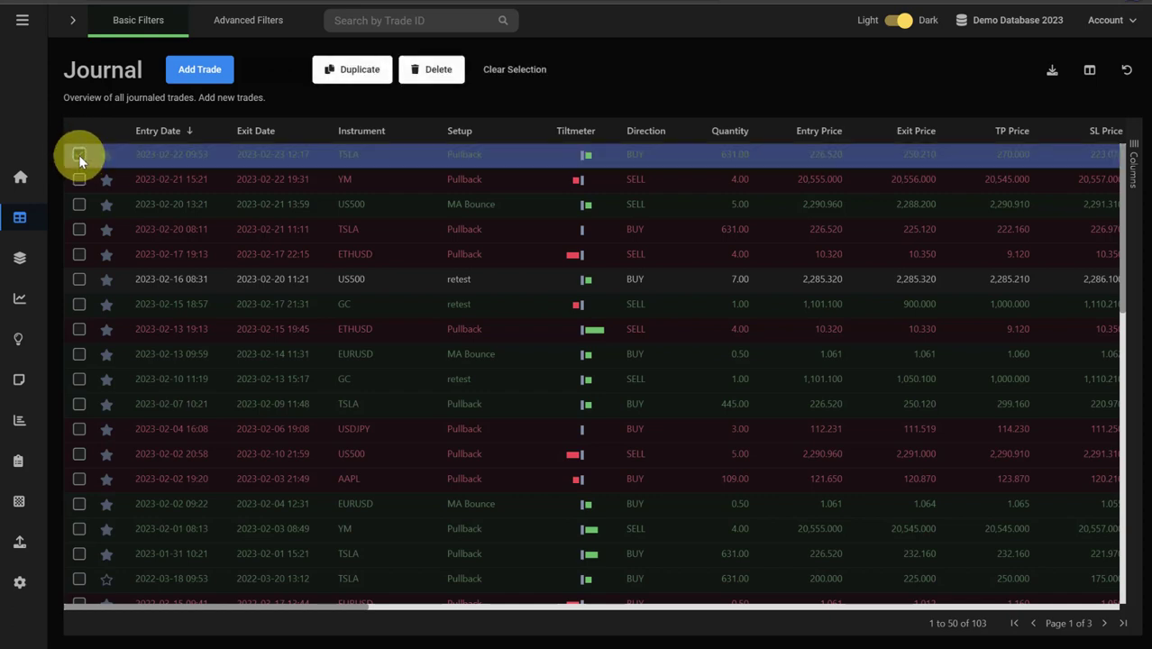
click(353, 70)
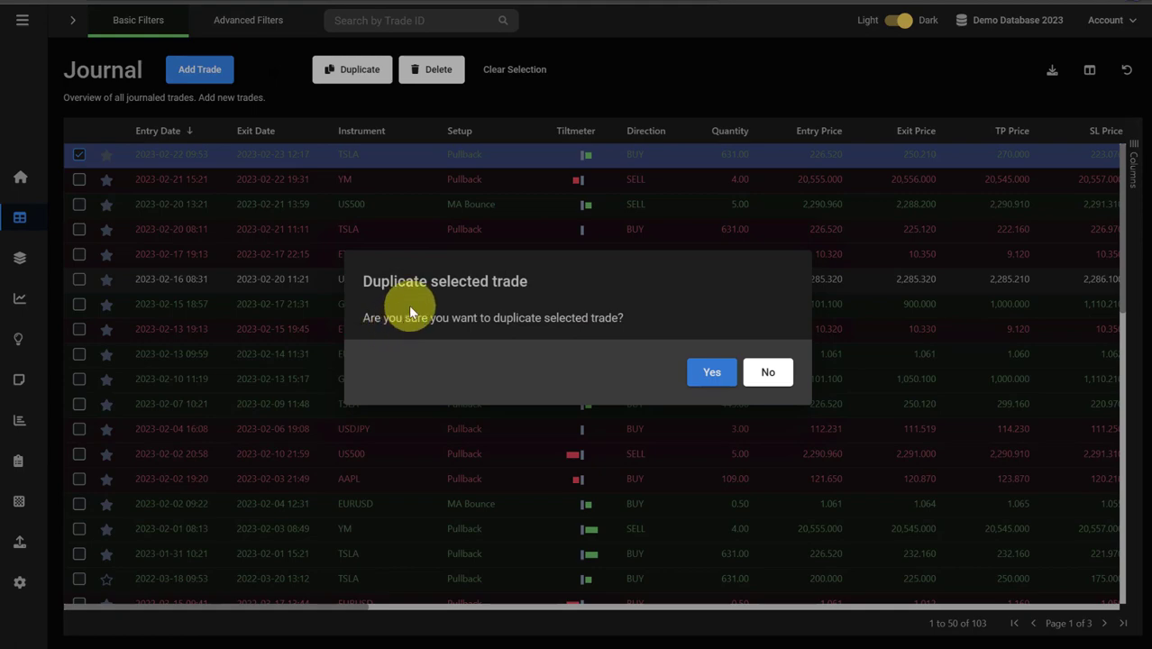
click(712, 373)
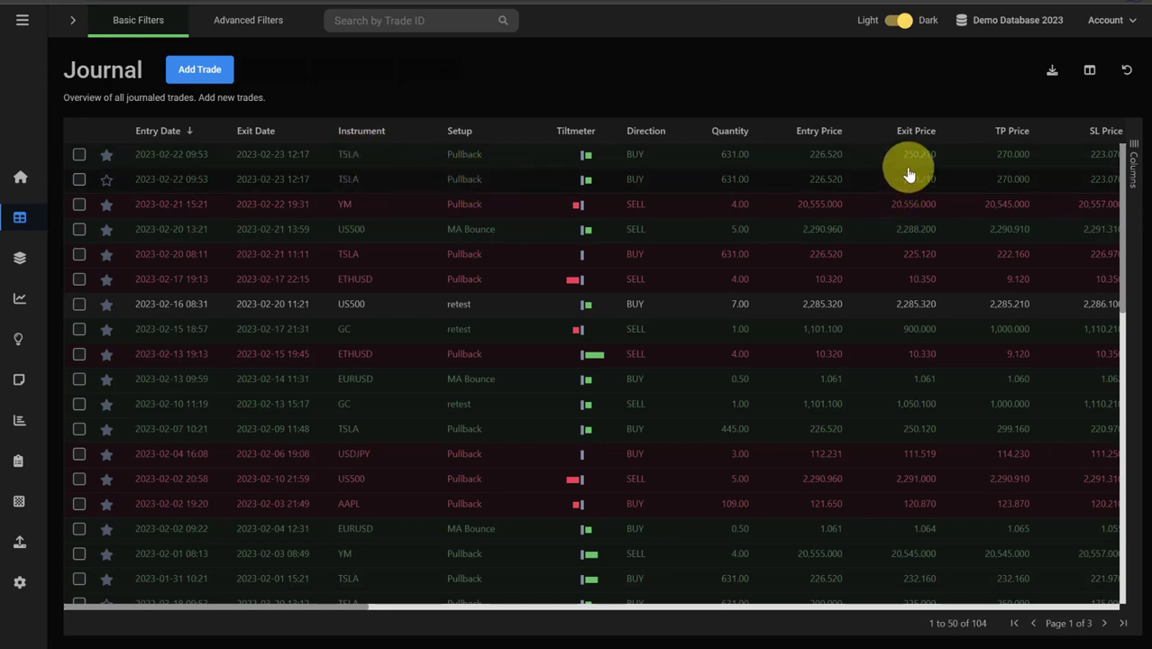
Step: Delete the original 2023-02-22 TSLA trade, leaving 103 trades
click(78, 154)
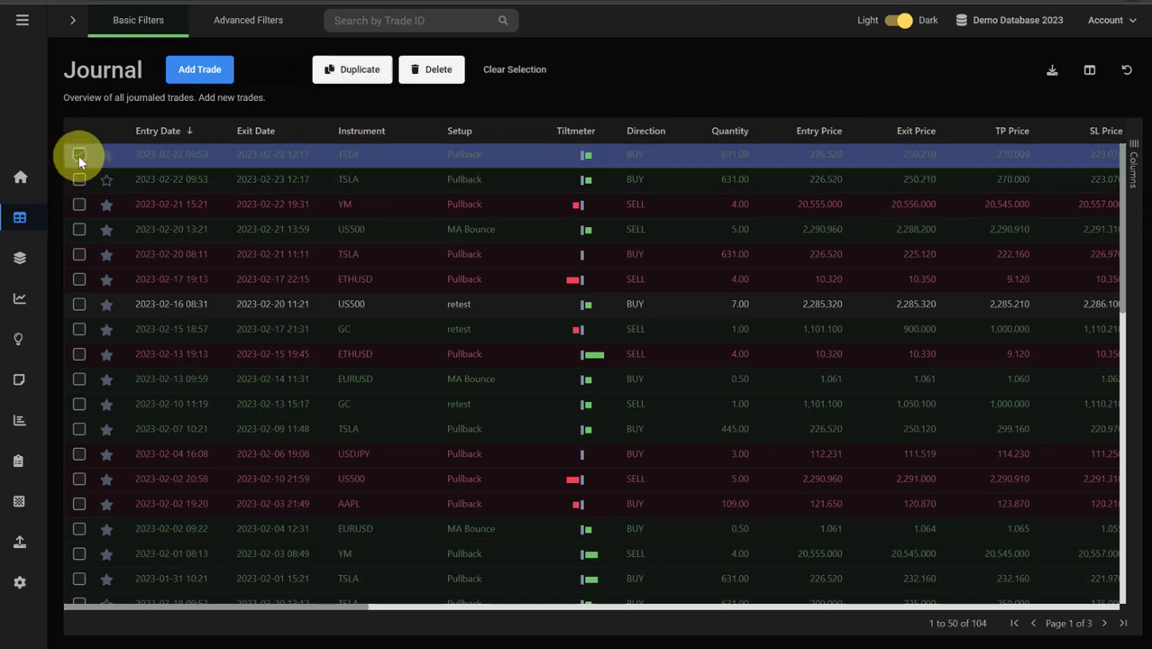
click(429, 79)
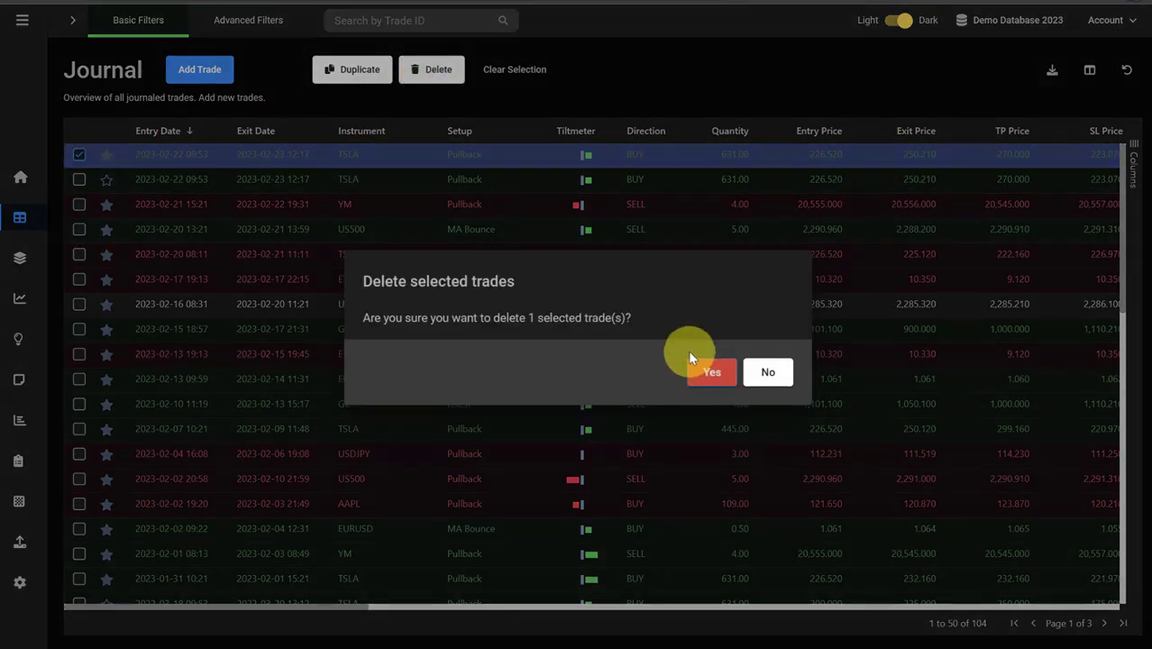
click(713, 375)
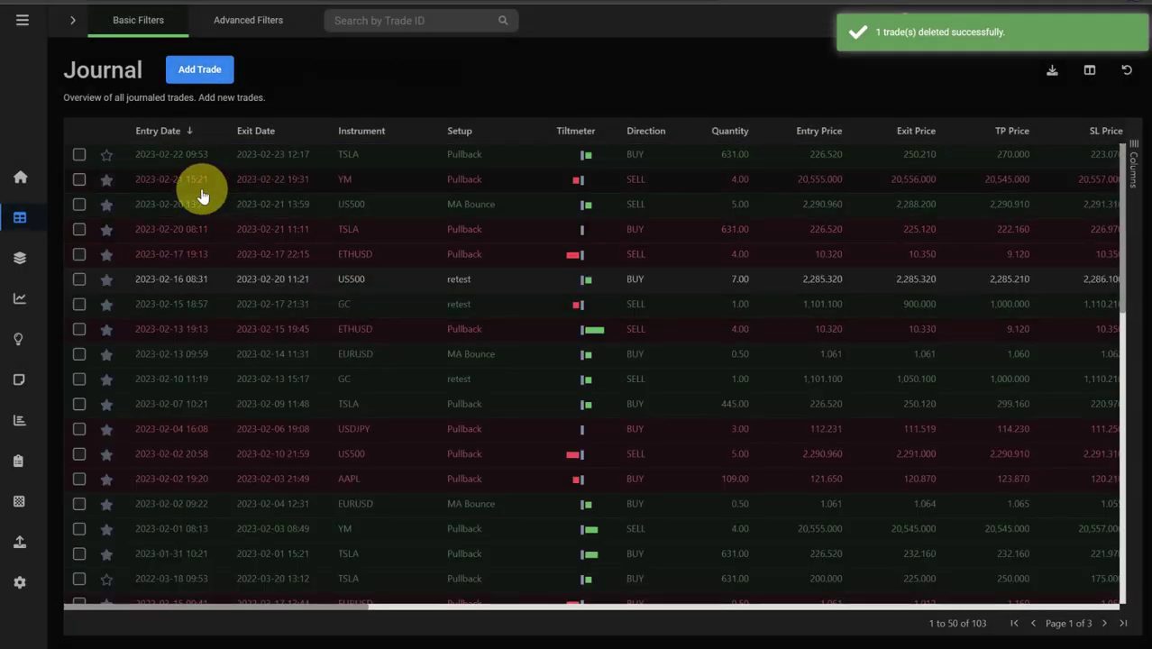
Step: Select the 2022-03-12 and 2022-03-15 EURUSD trades and merge them into one
scroll(191, 386, down, 3)
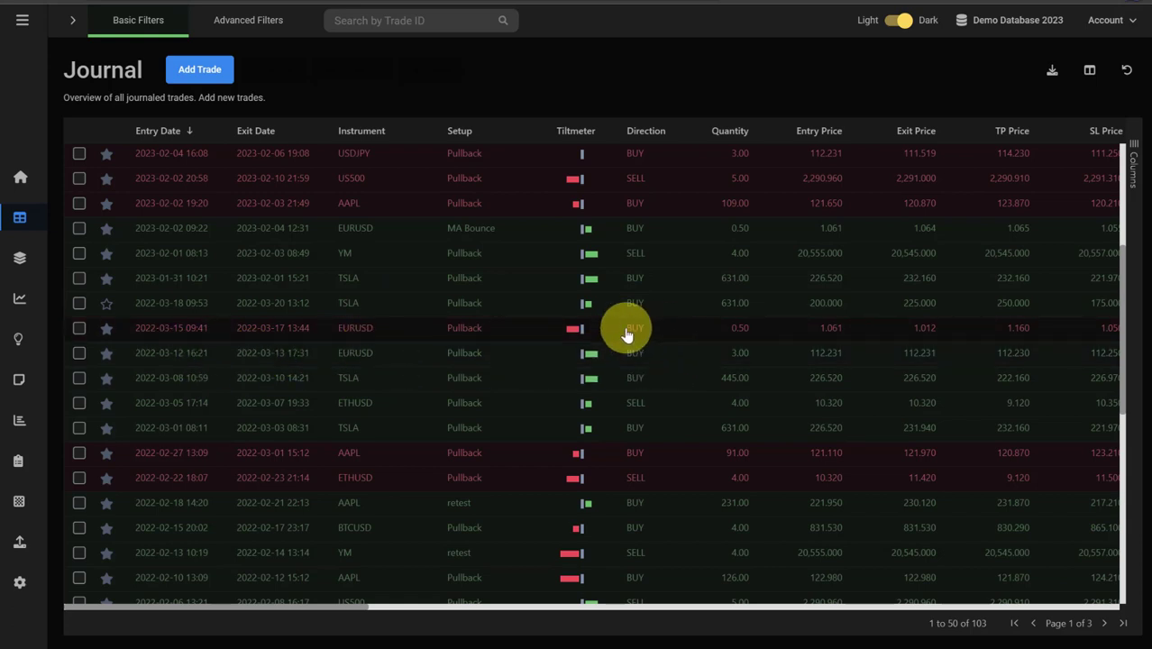
click(79, 352)
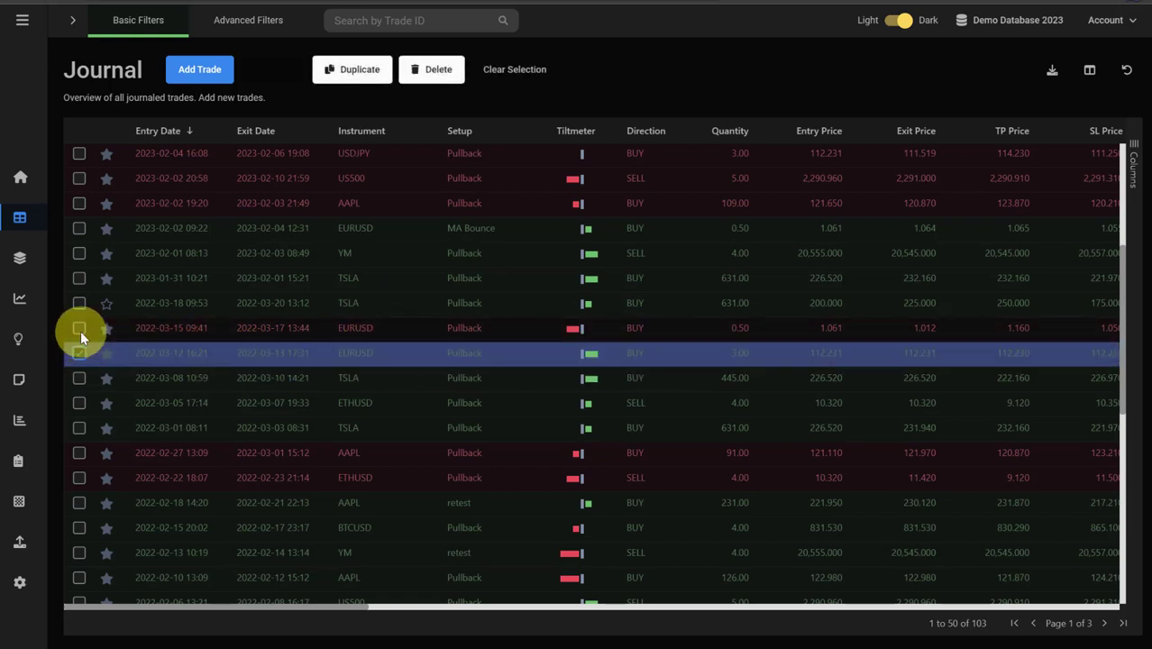
click(80, 328)
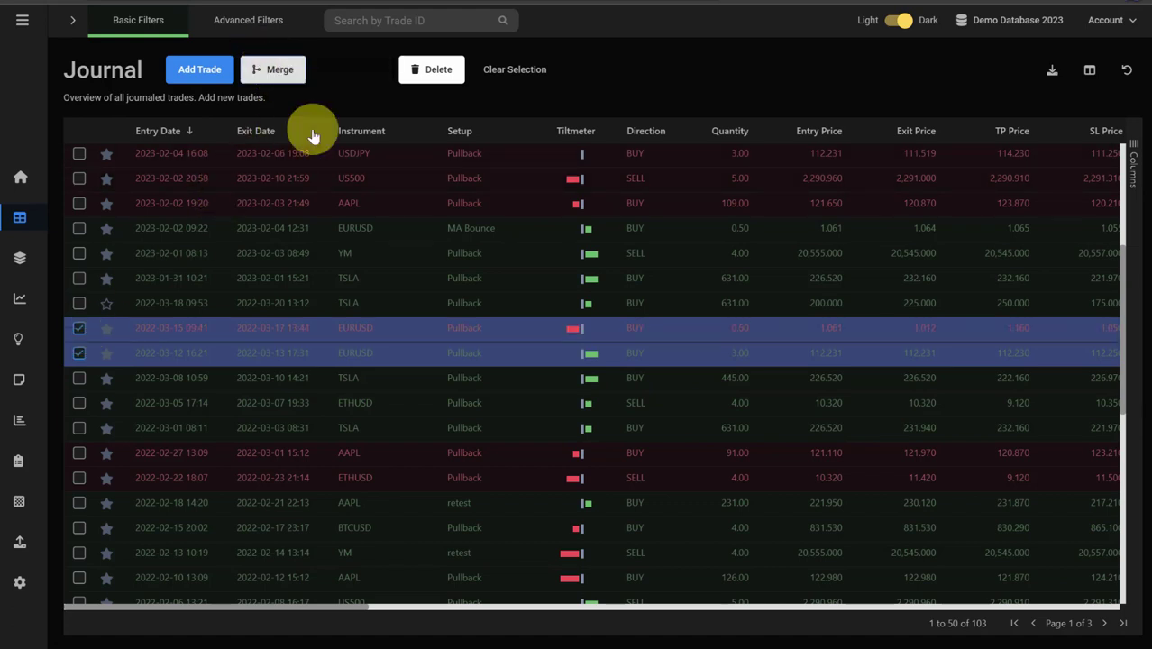
click(280, 72)
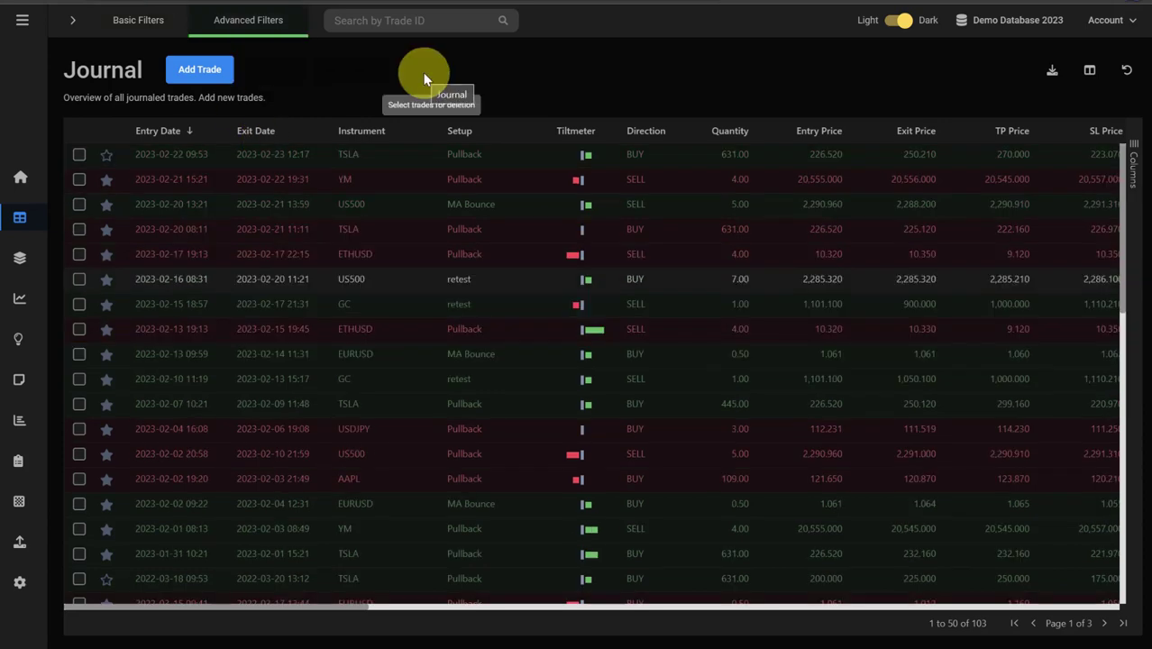
click(225, 159)
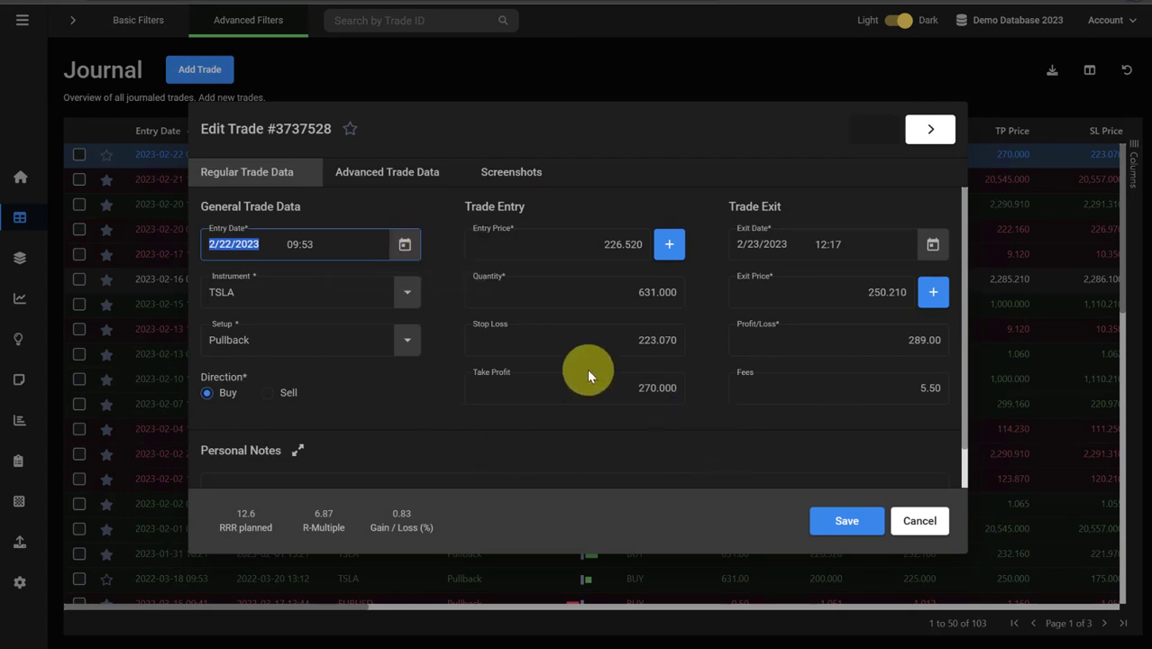
click(375, 177)
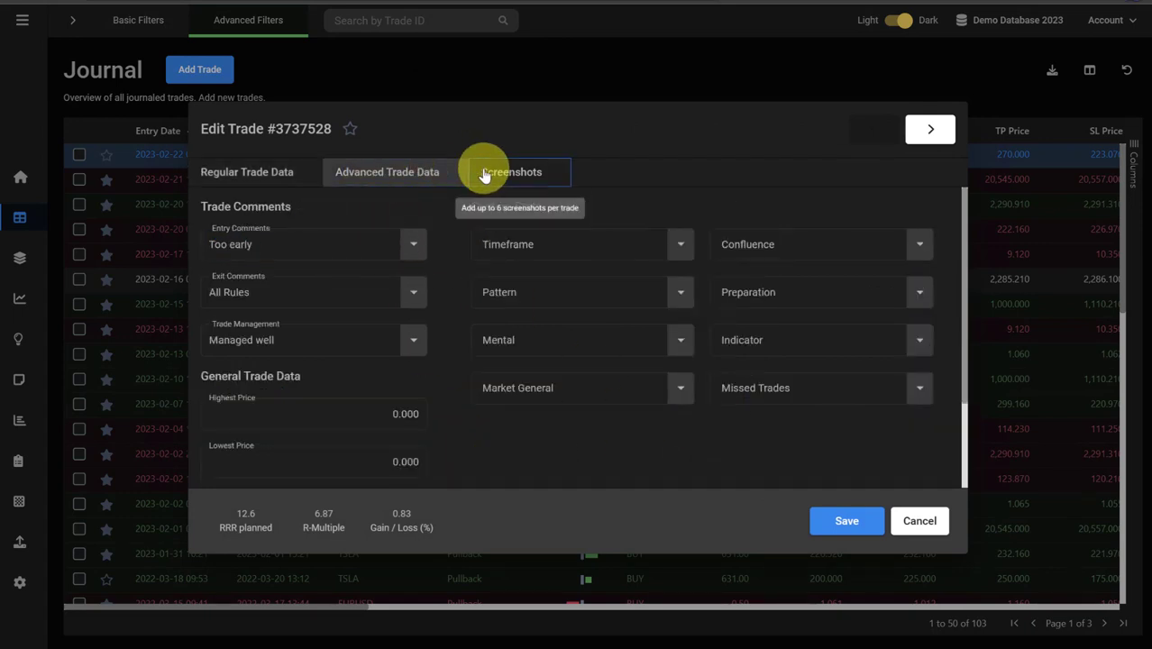
click(485, 173)
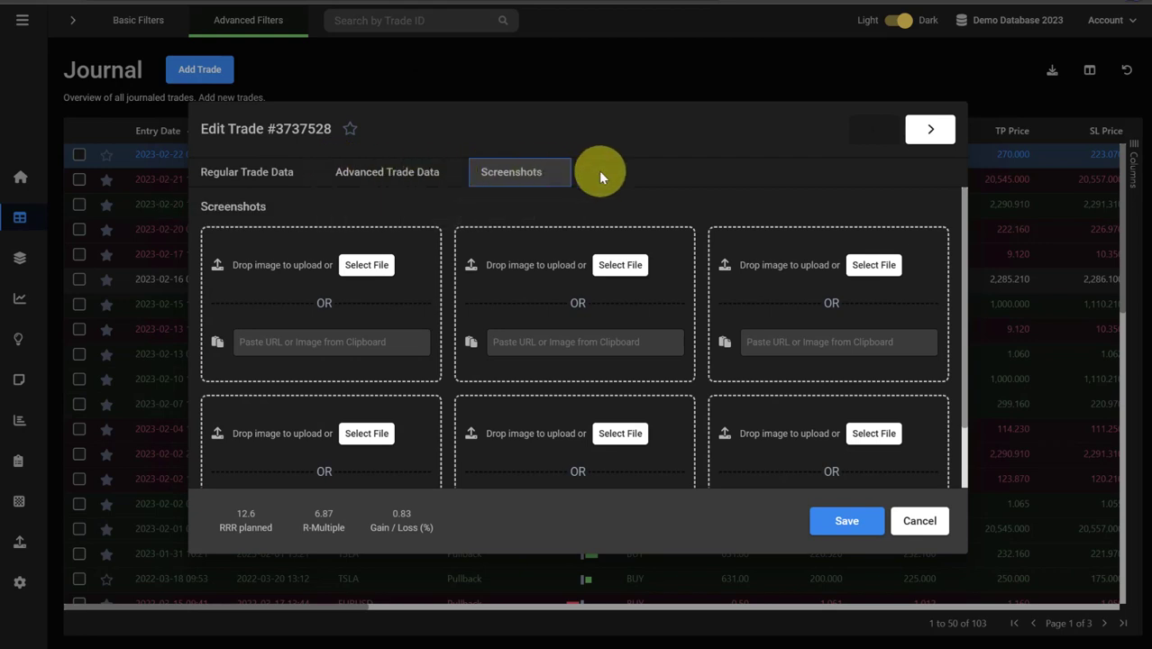
scroll(676, 259, down, 2)
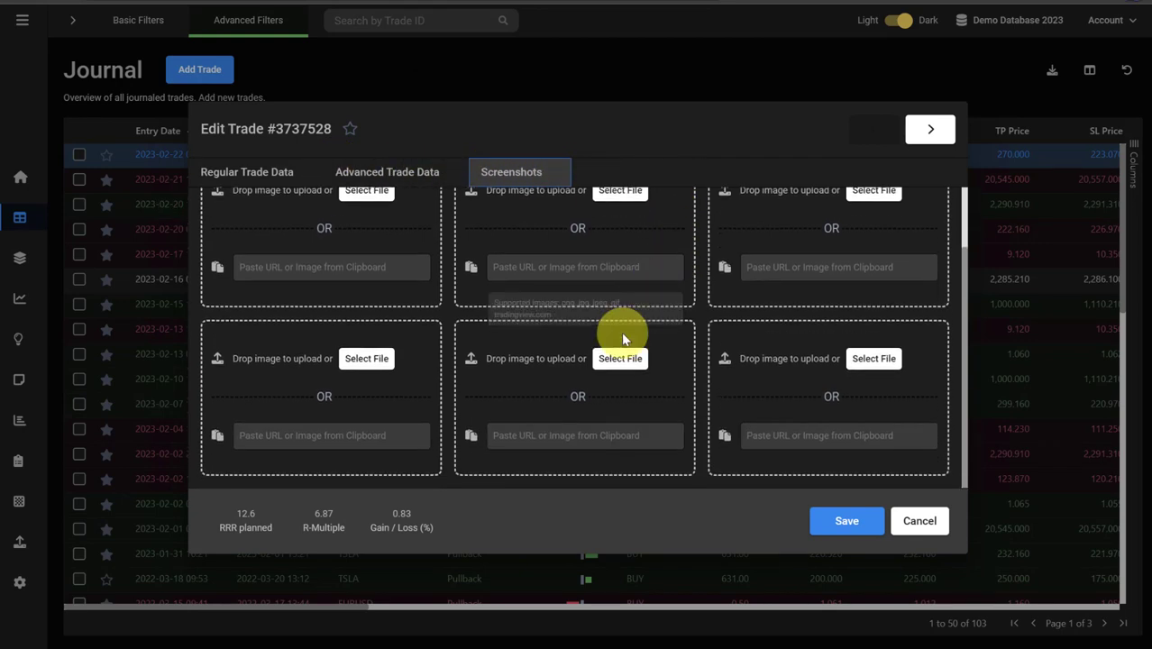
scroll(541, 424, up, 2)
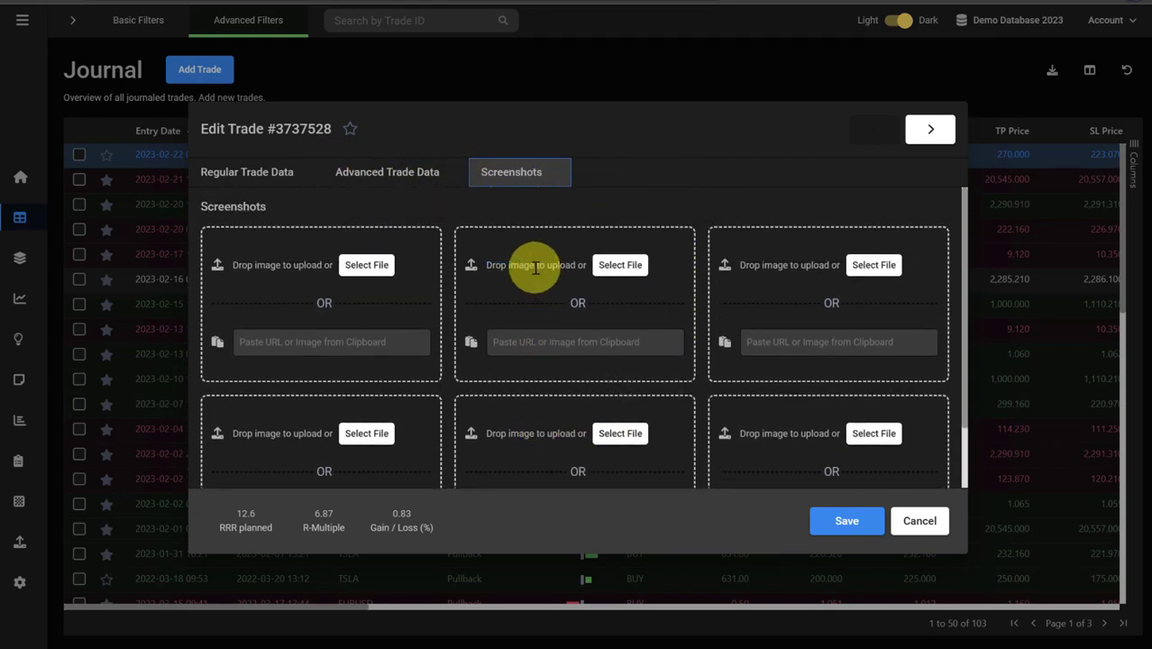
mouse_move(496, 329)
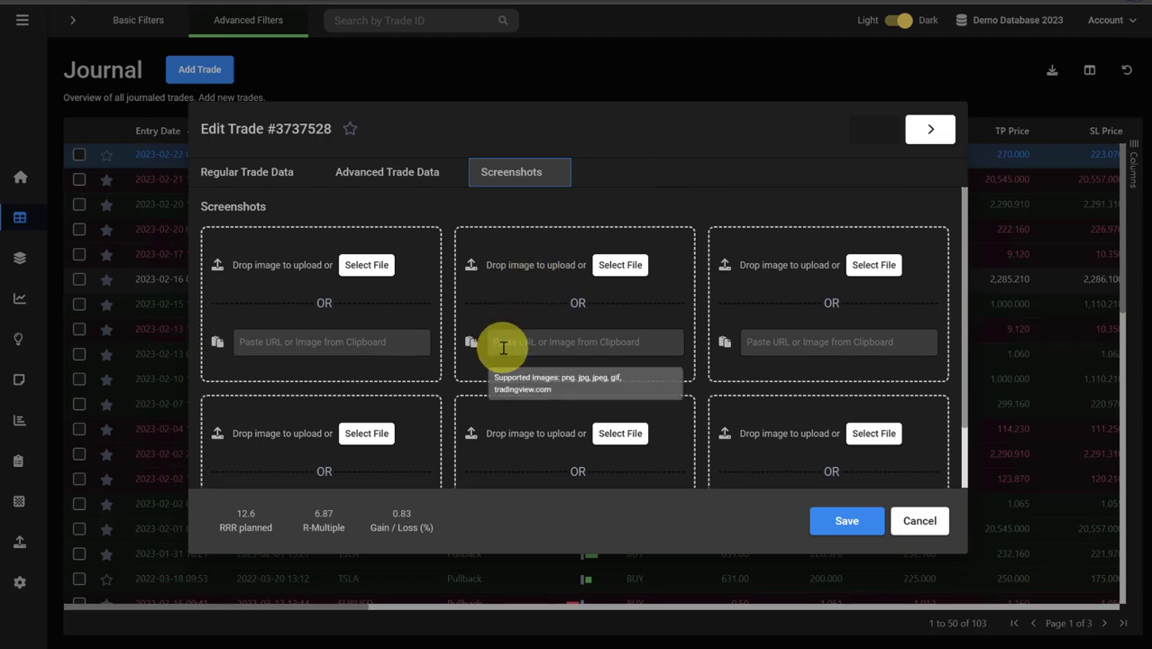
key(Escape)
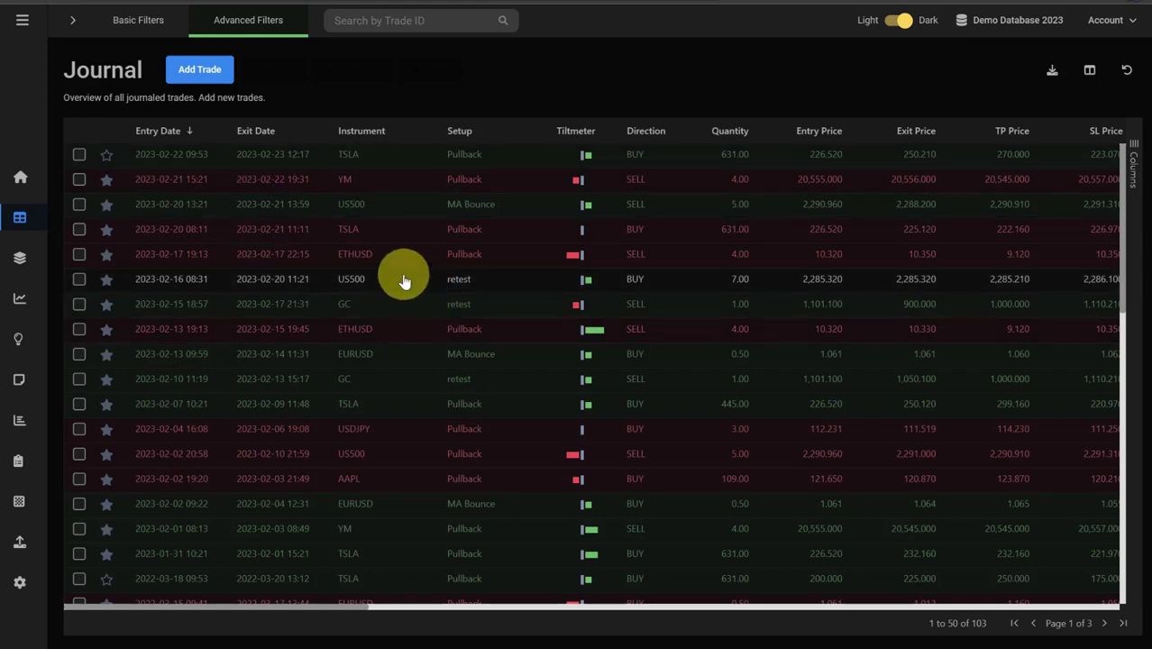
Step: Set the first TSLA trade's setup to MA Bounce and its entry comment to Too late
click(469, 157)
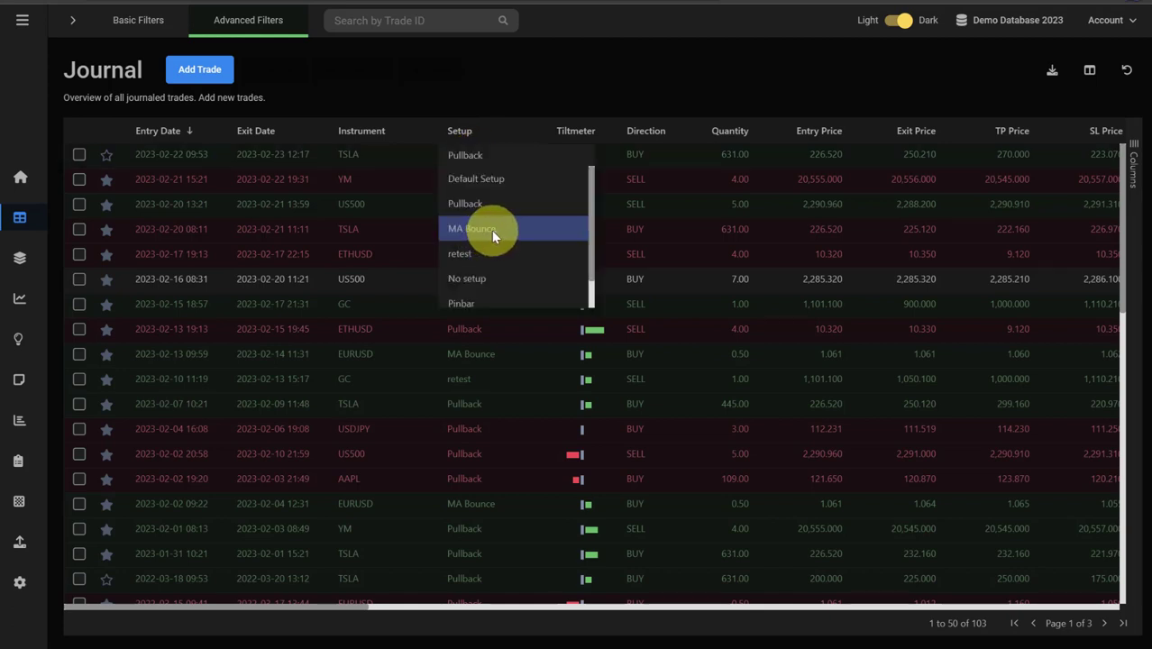
click(493, 234)
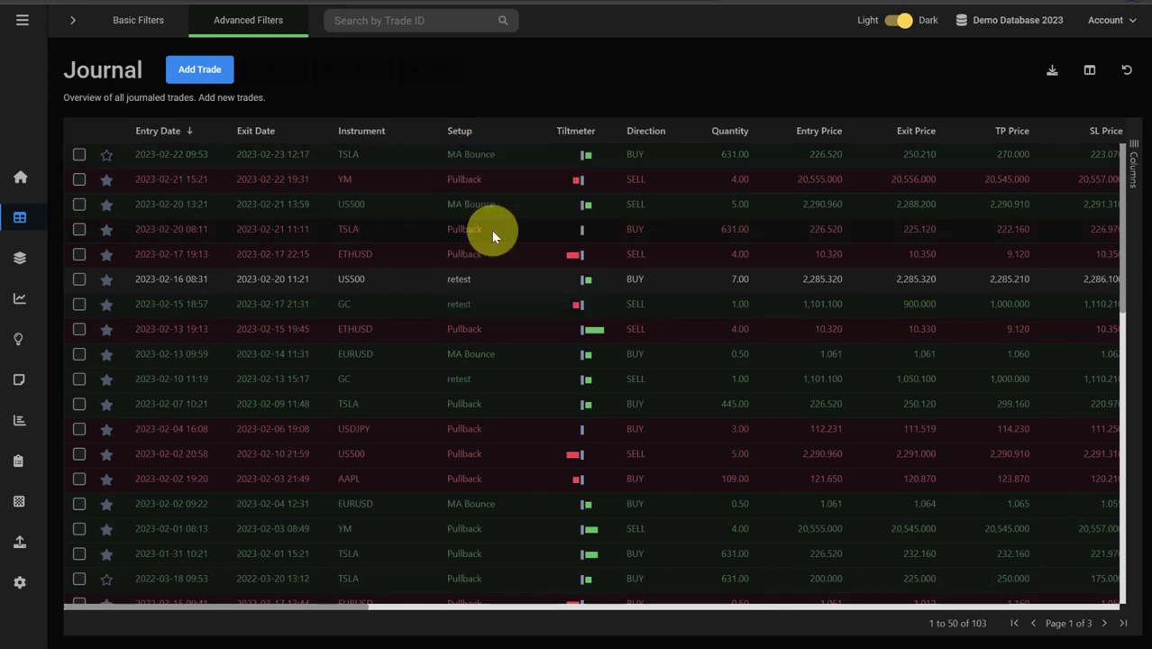
scroll(478, 191, right, 10)
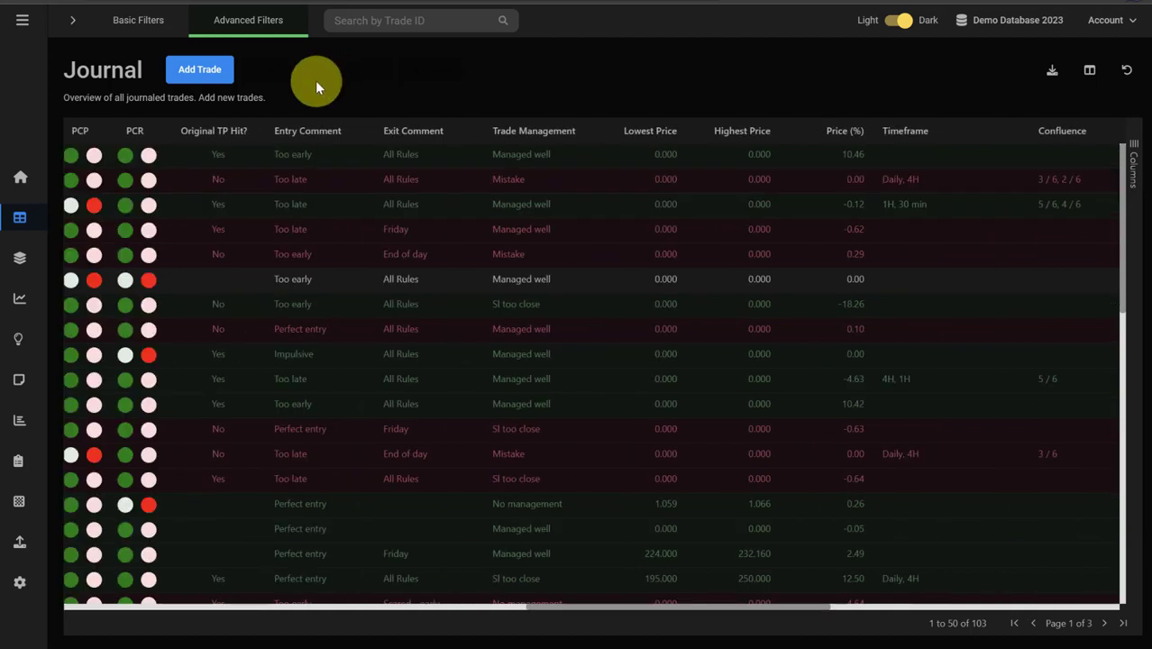
click(301, 160)
click(305, 203)
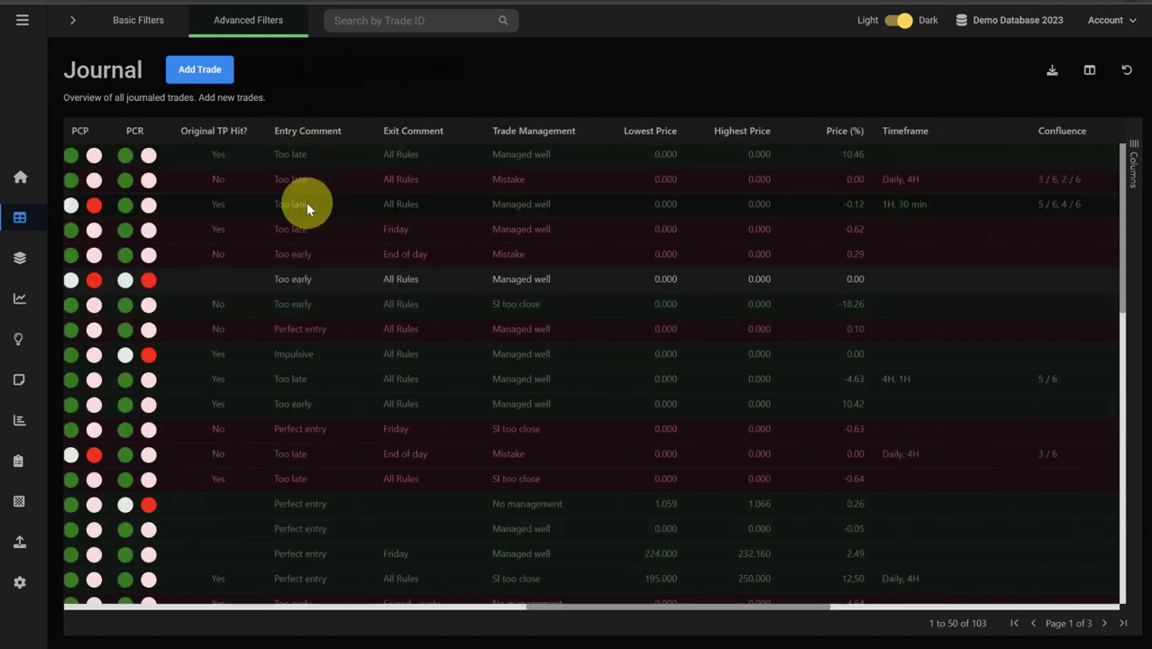
drag(574, 612, 79, 631)
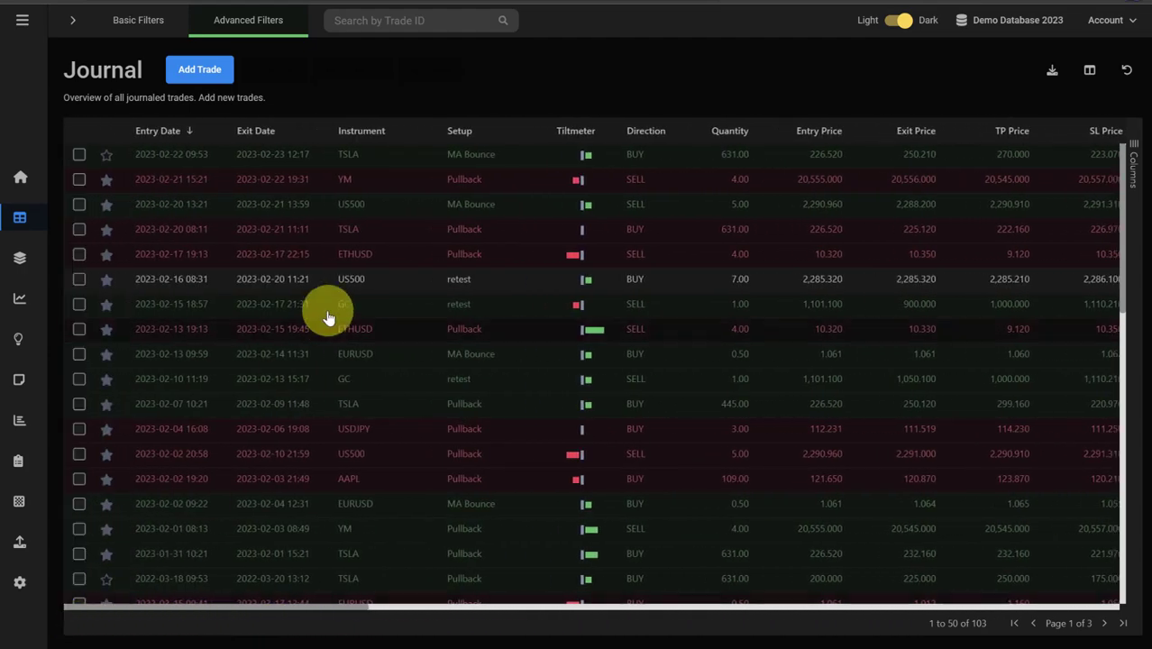
click(183, 16)
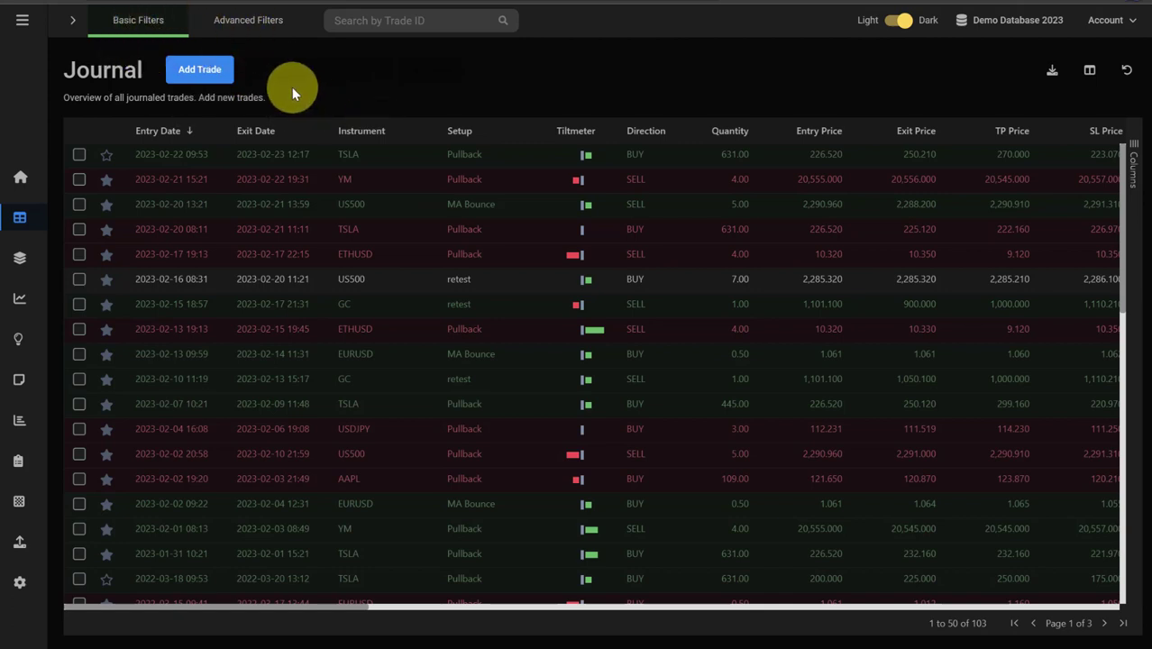
click(73, 22)
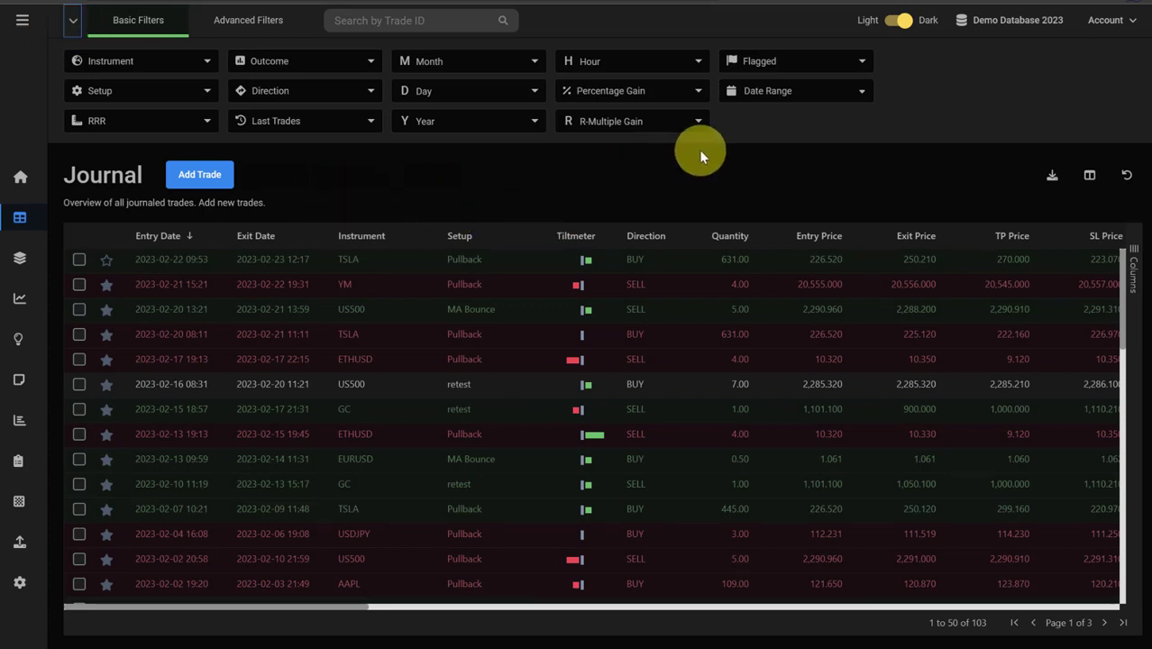
click(303, 62)
click(295, 118)
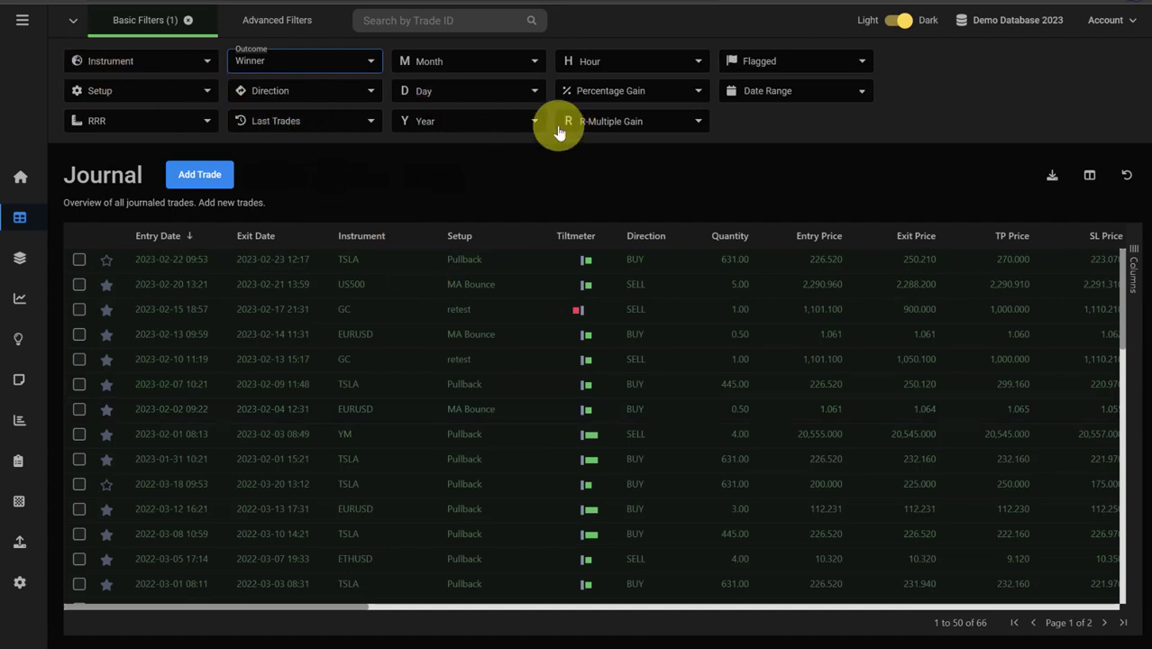
click(280, 25)
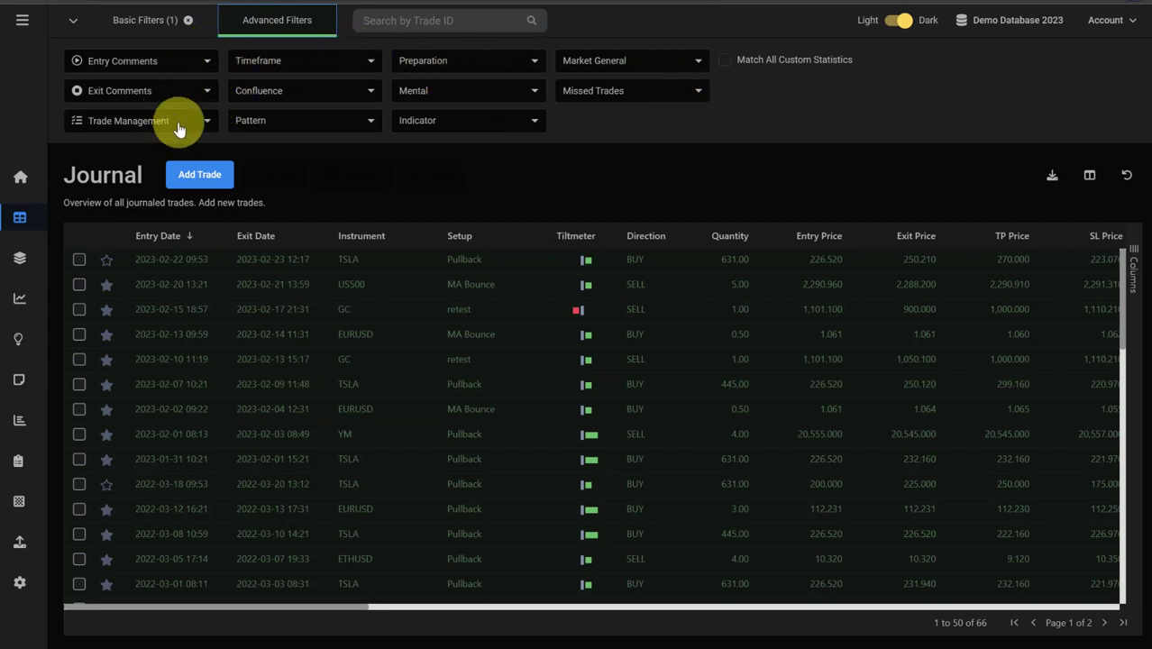
click(73, 20)
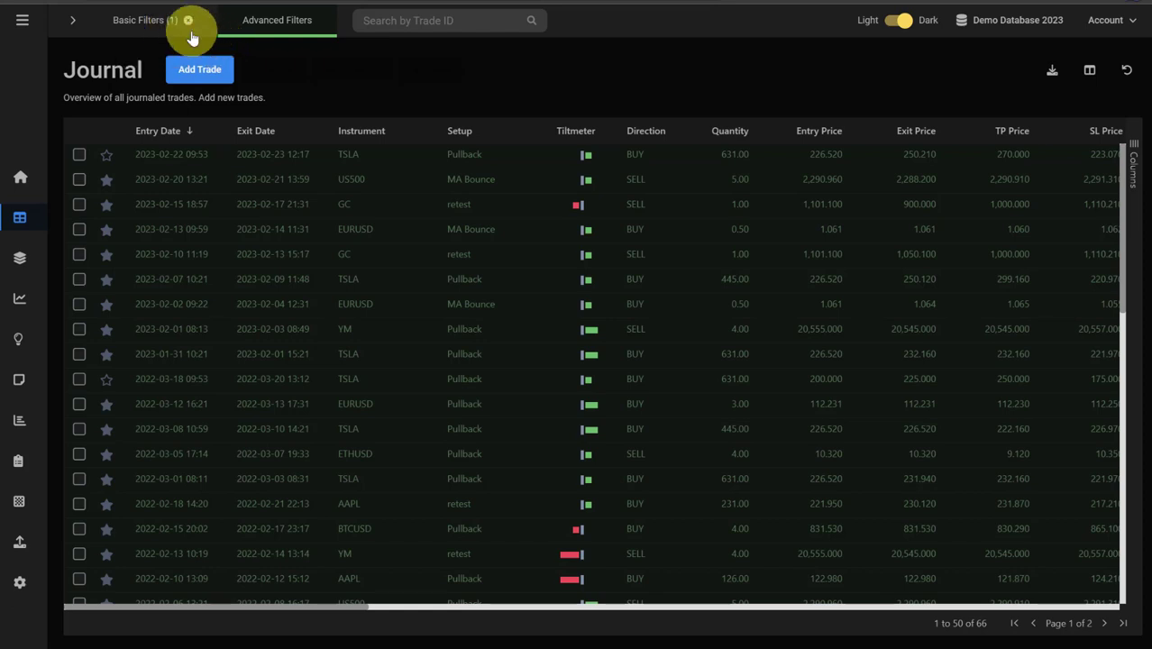
click(188, 23)
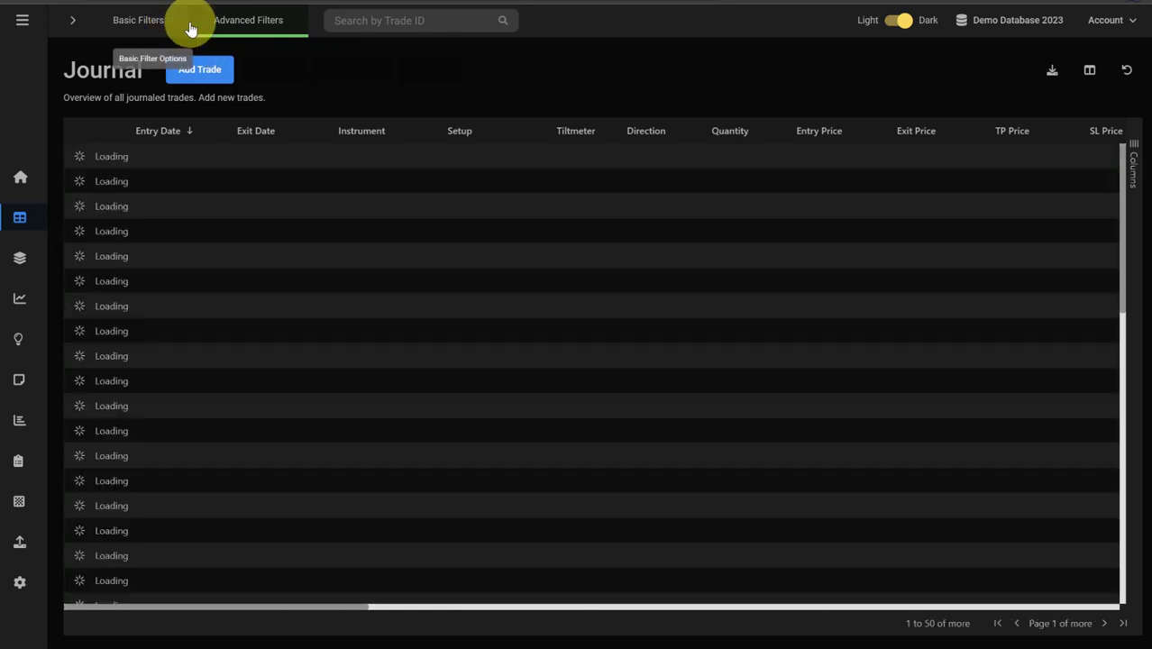